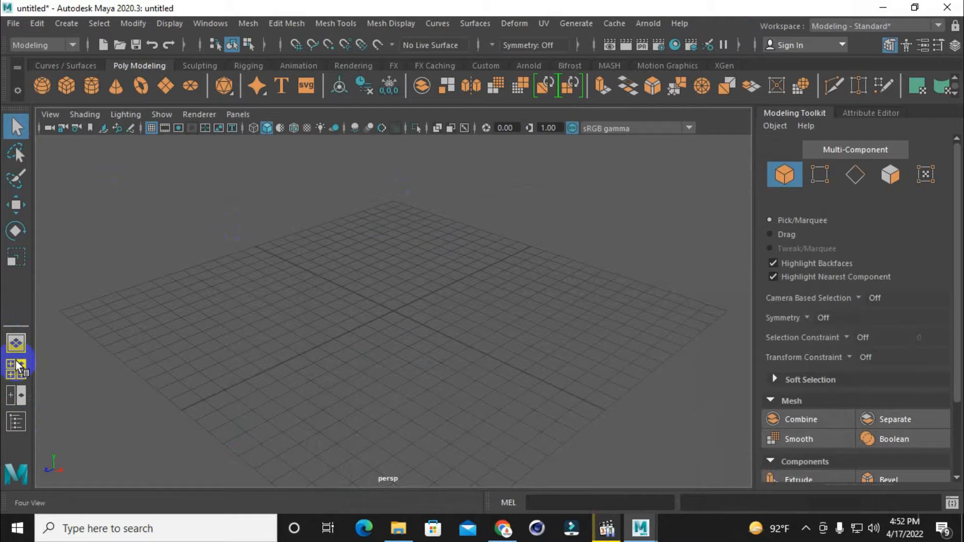
Create a polygon sphere and move it off the grid's centre to about X -5.778, Z -2.985
click(15, 423)
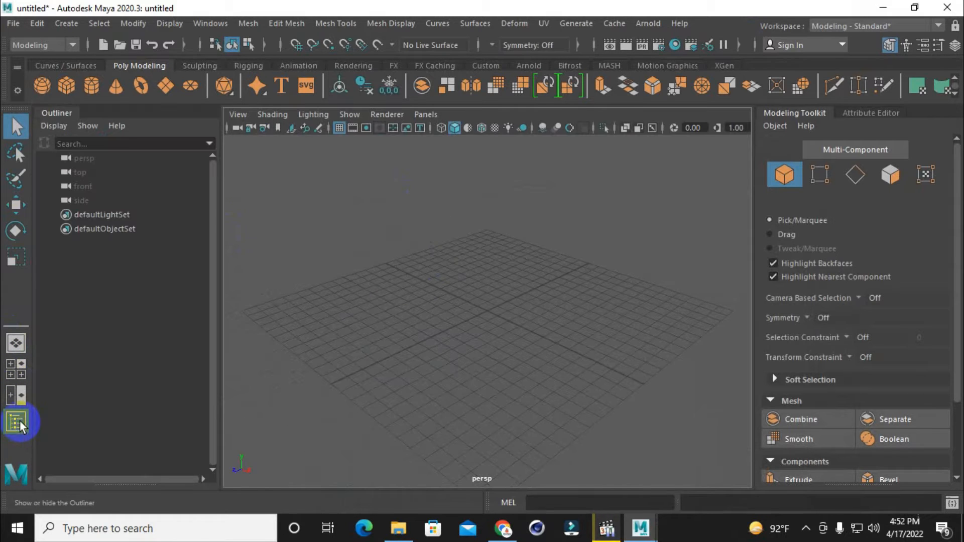
click(16, 423)
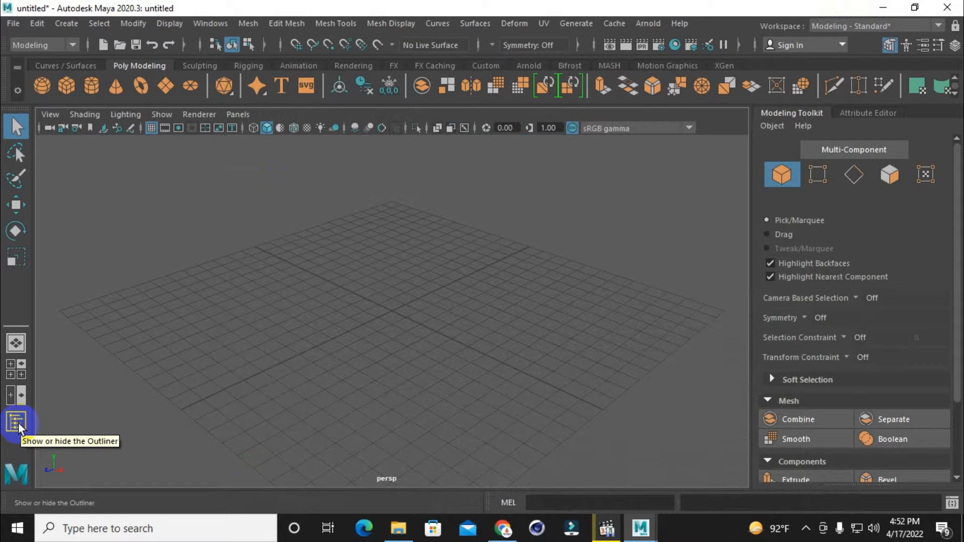
click(42, 86)
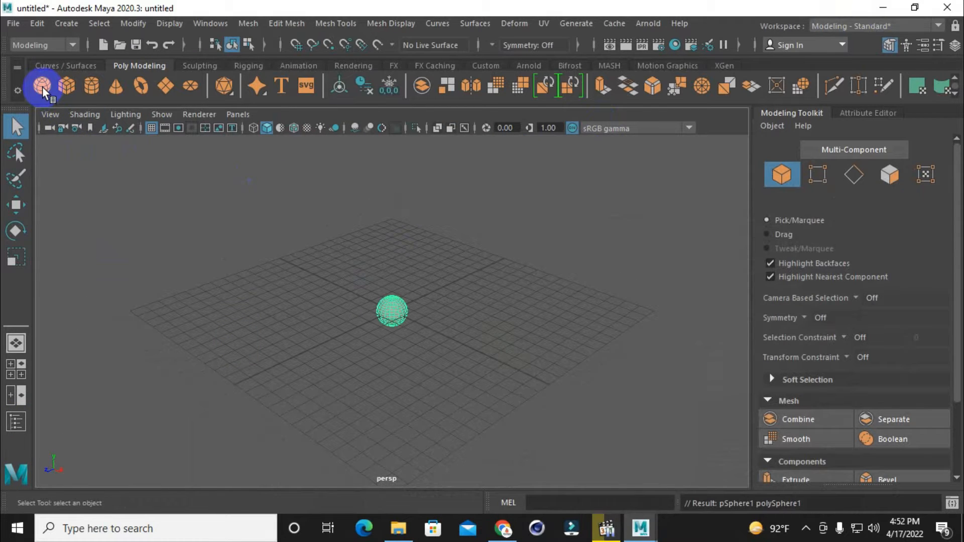
click(15, 207)
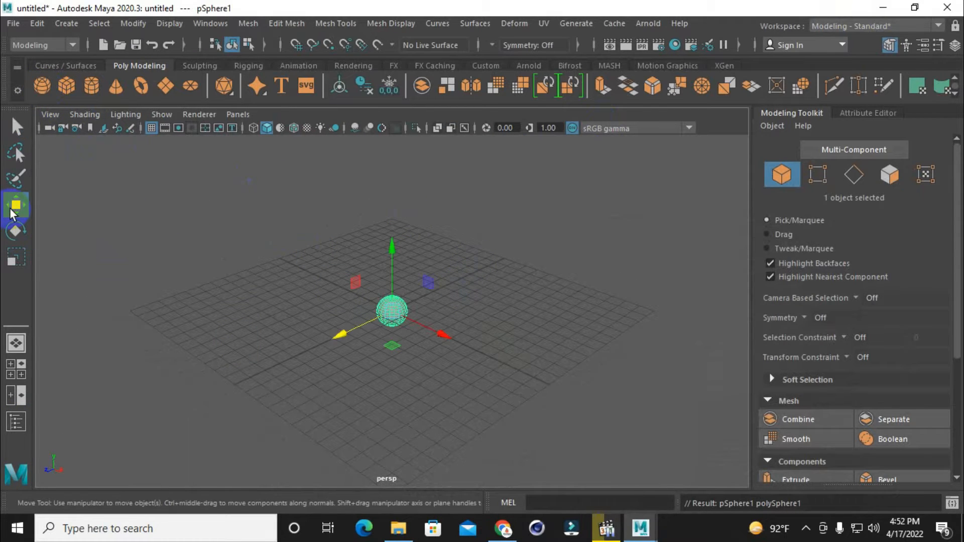
drag(433, 340, 324, 309)
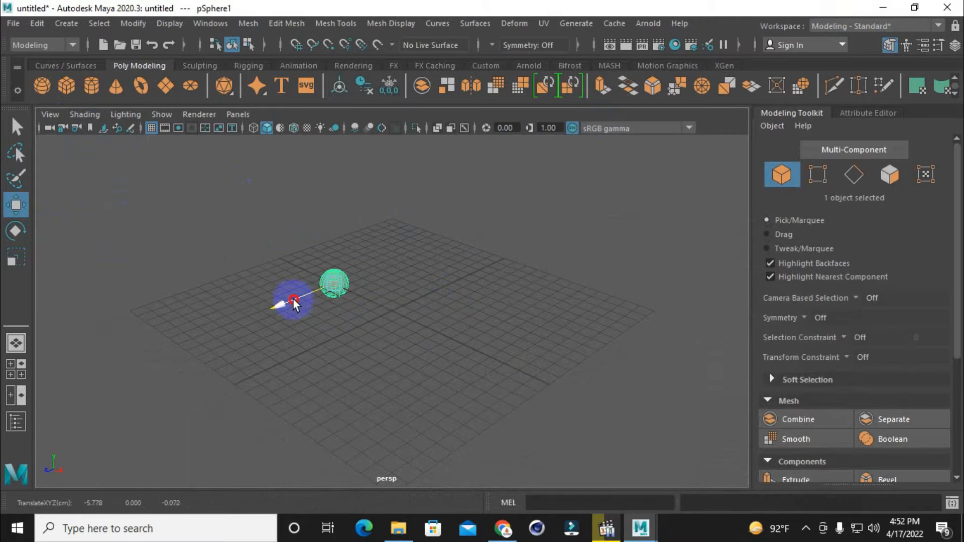
key(ctrl+z)
Show the Outliner and select the sphere pSphere1 in it
click(16, 422)
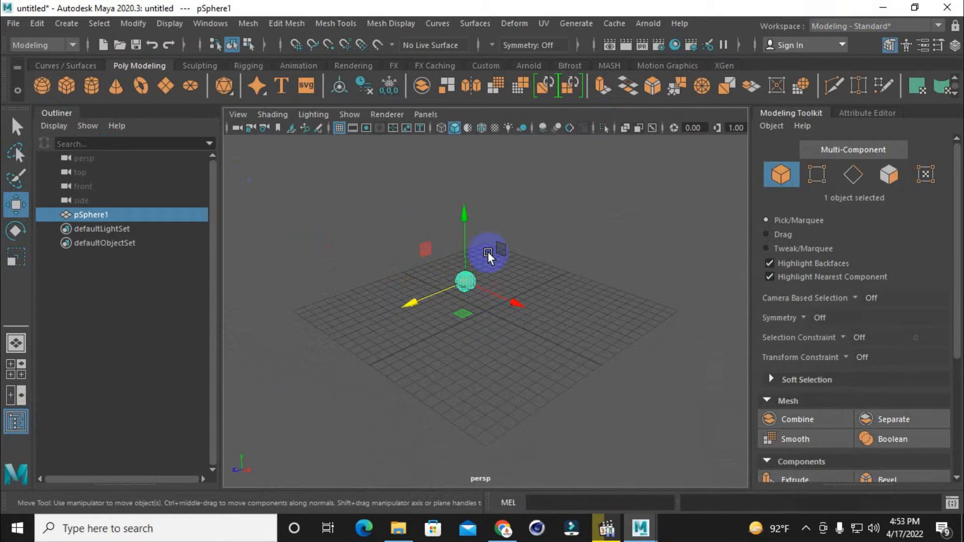
scroll(464, 246, up, 5)
click(436, 239)
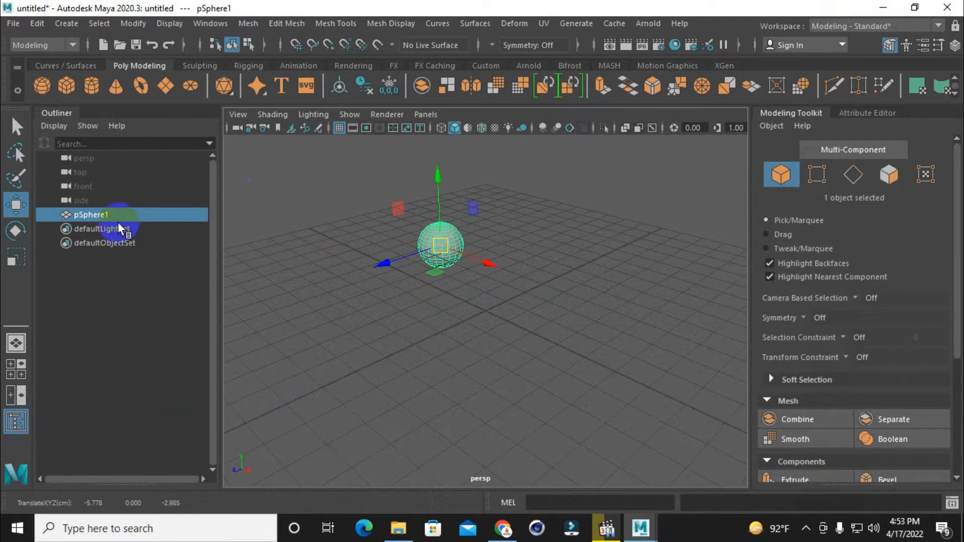
click(108, 271)
click(102, 216)
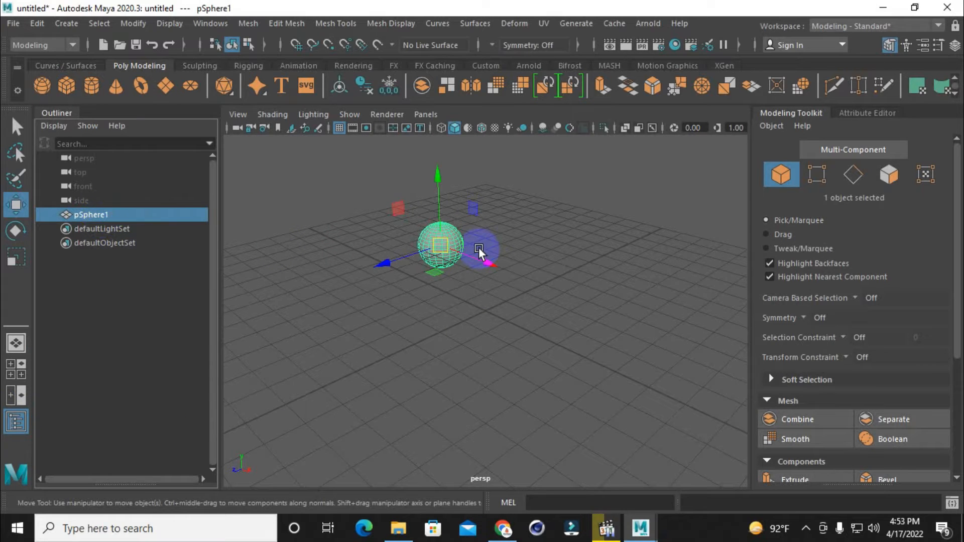
Rename pSphere1 in the Outliner as "object 1" and select it
double_click(91, 216)
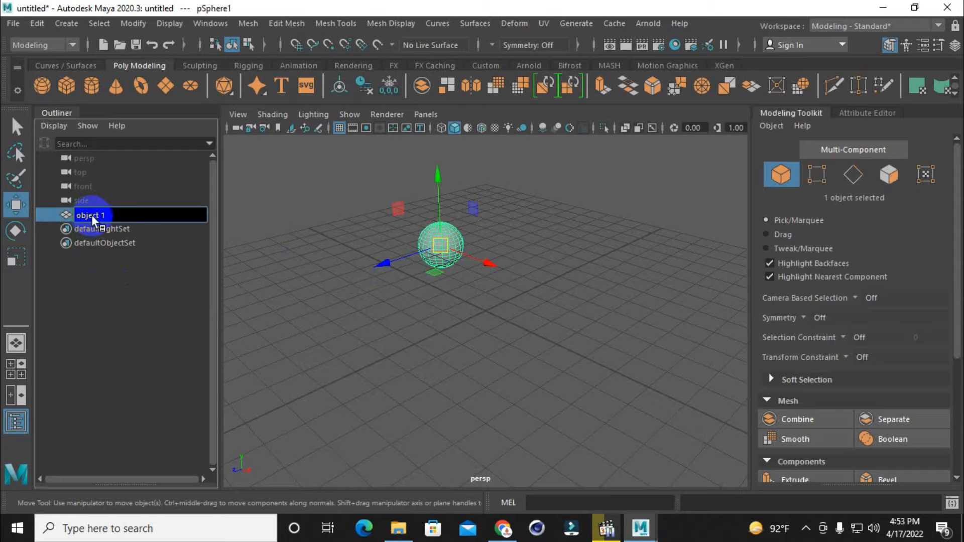
text(object 1)
click(142, 277)
click(89, 214)
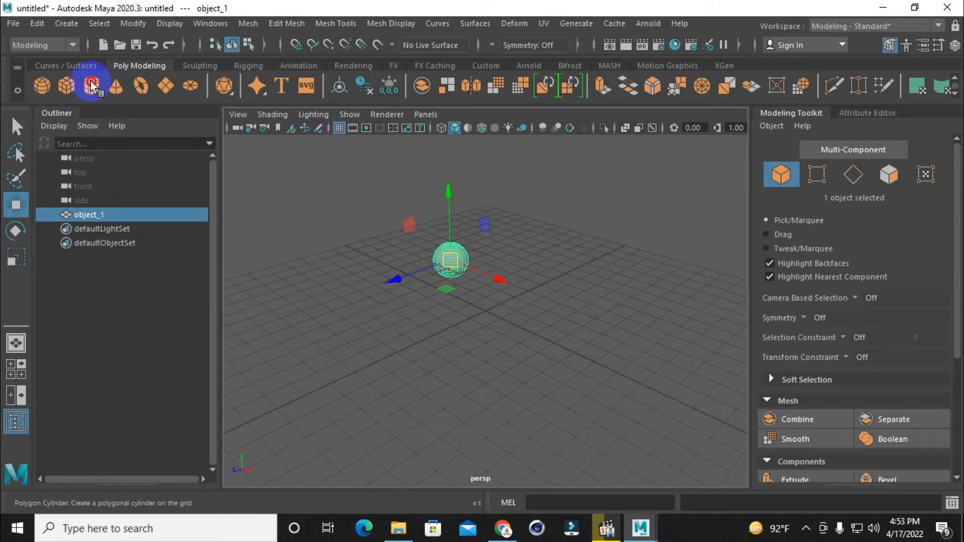
Create a polygon cylinder and a torus, moving each to its own spot on the grid away from the sphere
click(92, 85)
drag(439, 333, 366, 364)
click(141, 85)
drag(465, 370, 391, 321)
Create a polygon plane at the origin and scale it uniformly to about 23.664 as a floor
click(164, 85)
scroll(499, 295, up, 3)
click(16, 258)
drag(485, 312, 703, 306)
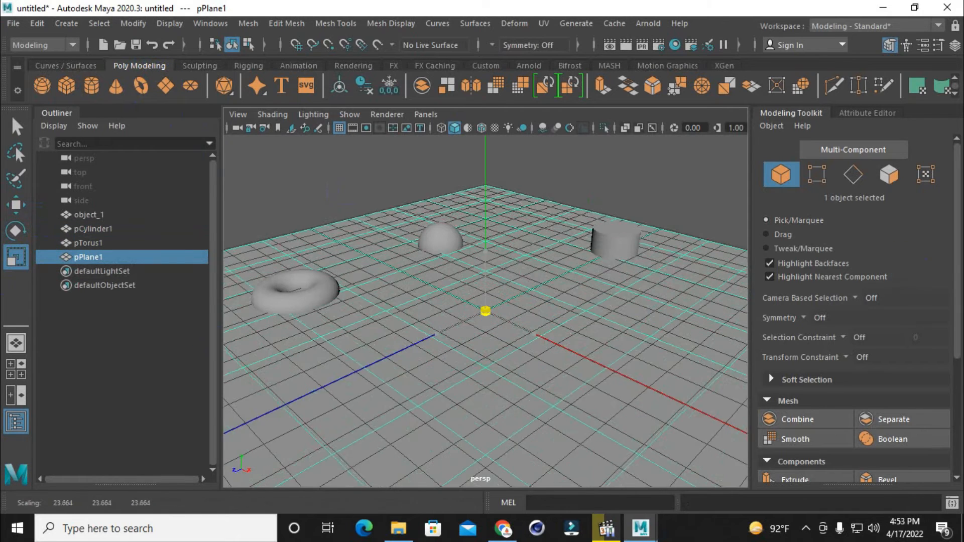
Raise the sphere to about Y 1.506 and lift the torus above the plane, leaving nothing selected
scroll(627, 226, down, 3)
click(638, 184)
click(456, 253)
click(16, 205)
drag(448, 201, 444, 189)
click(352, 302)
drag(337, 240, 335, 232)
click(650, 241)
scroll(570, 247, down, 2)
scroll(586, 267, up, 2)
scroll(461, 273, down, 2)
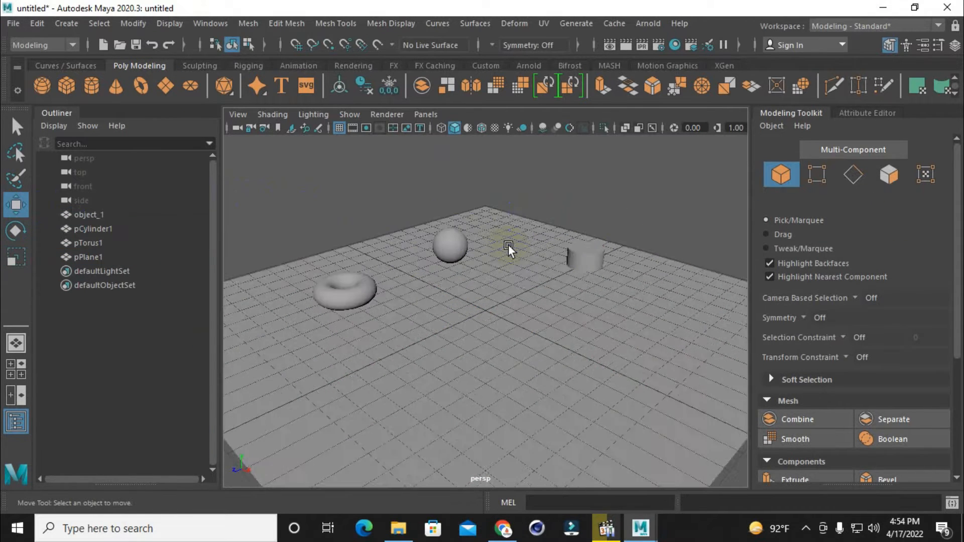
Marquee-select all four objects, and move only the torus far off the plane along its X axis
drag(261, 173, 688, 442)
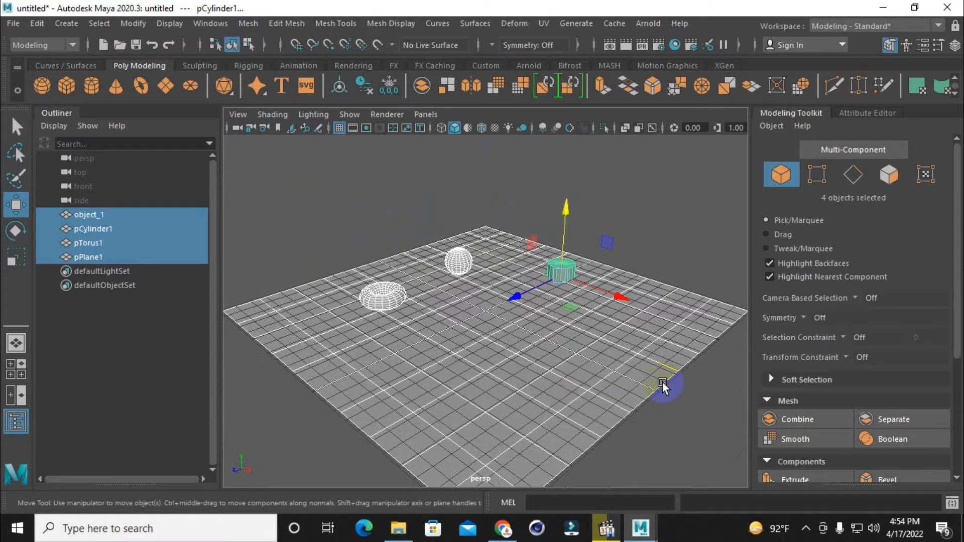
scroll(663, 386, down, 5)
click(457, 305)
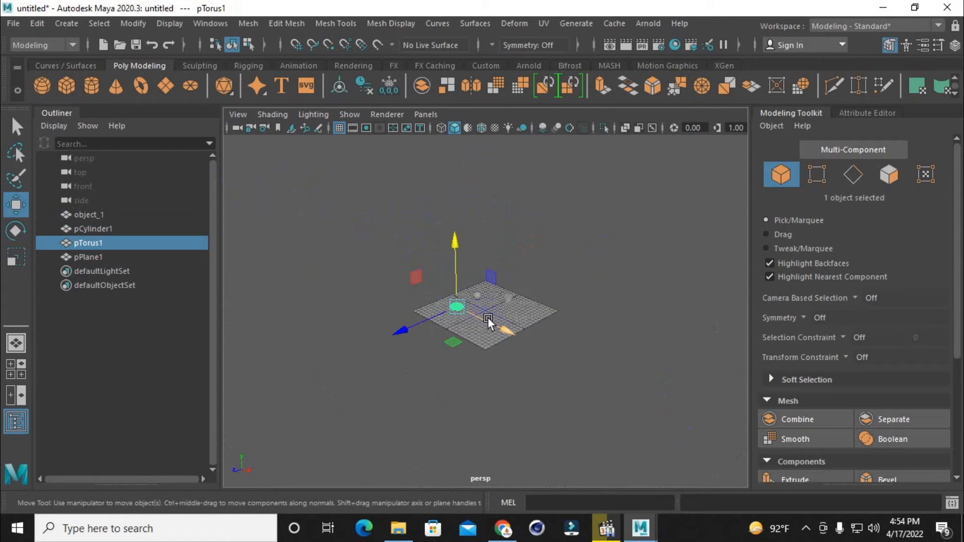
drag(511, 331, 248, 215)
Marquee-select the plane with the sphere and cylinder, leaving out the distant torus, and clear the selection
scroll(485, 262, up, 2)
scroll(484, 262, down, 3)
scroll(452, 256, up, 5)
drag(302, 184, 686, 438)
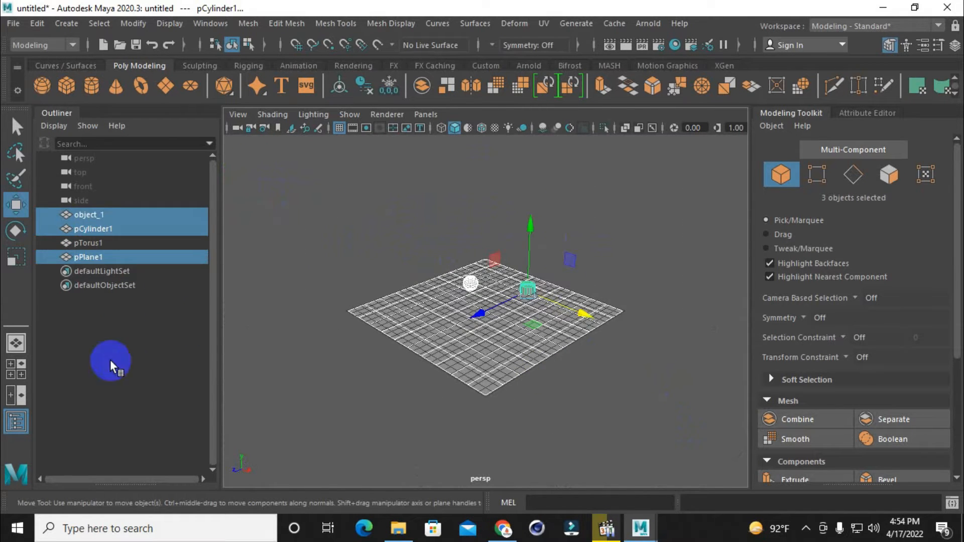
click(112, 362)
scroll(366, 327, down, 3)
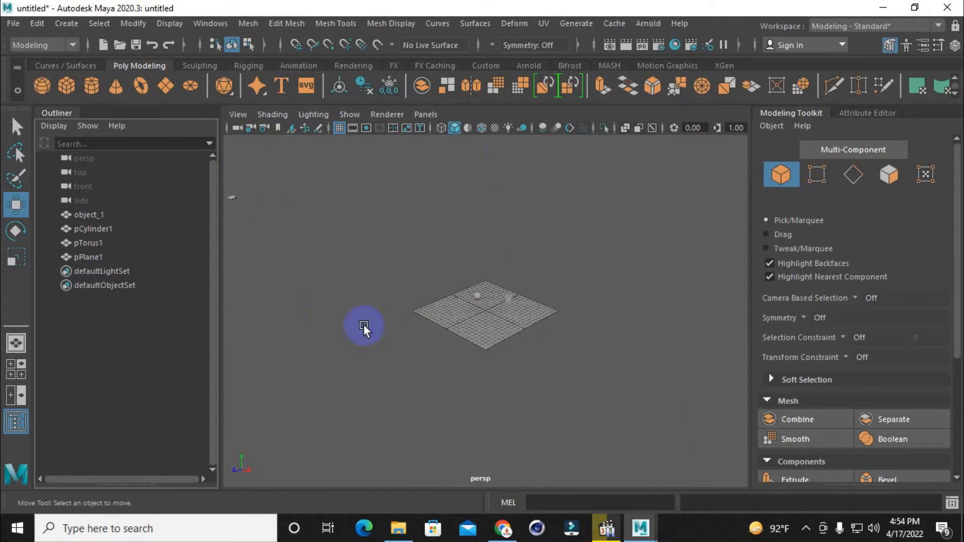
Select objects through the Outliner and bring the distant torus back onto the plane
click(94, 215)
click(94, 215)
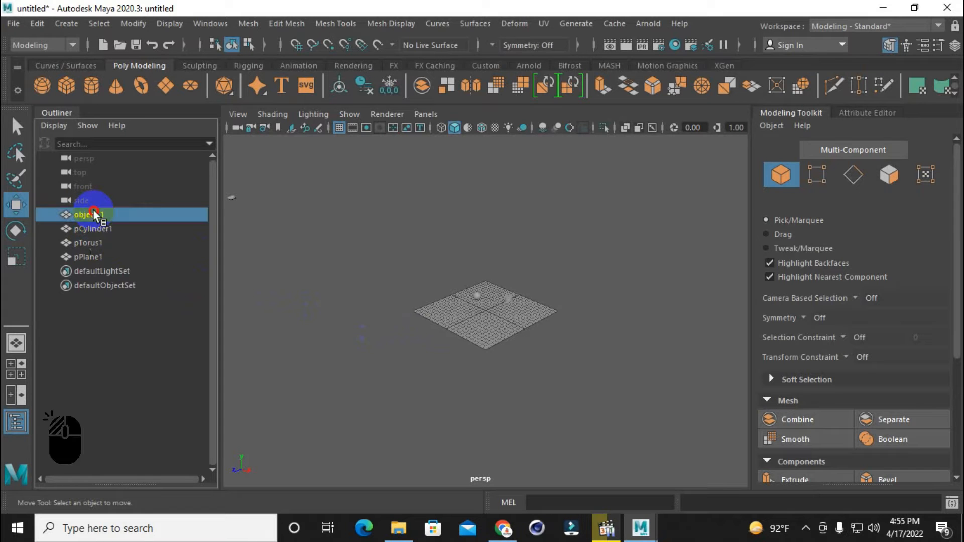
drag(94, 214, 102, 260)
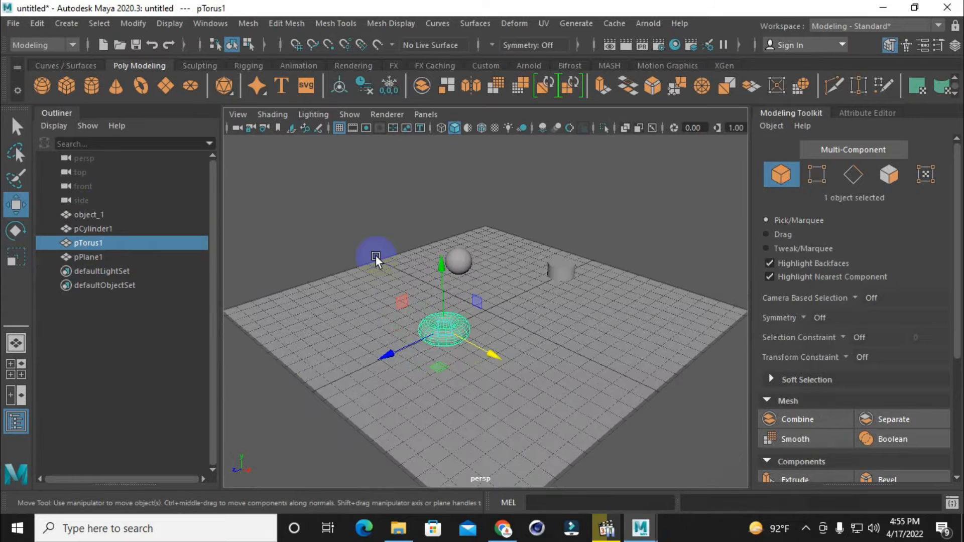
Frame the cylinder in the viewport, check the objects from other angles, and select pCylinder1 through the Outliner
alt+drag(457, 302, 586, 275)
click(425, 265)
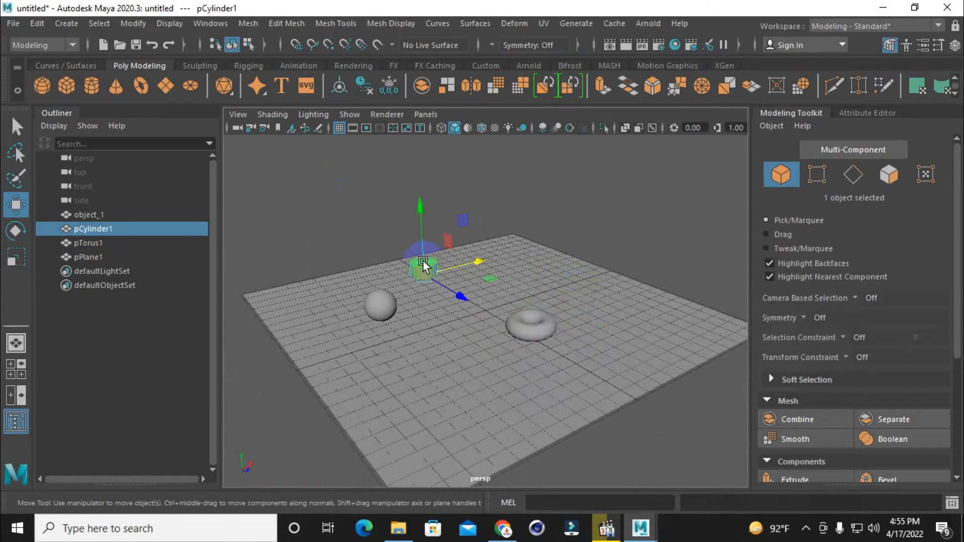
key(f)
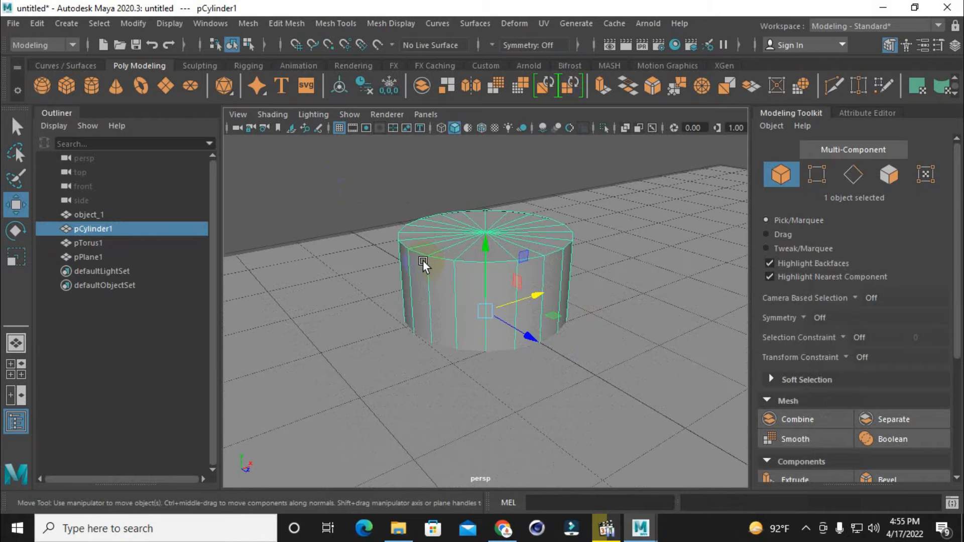
alt+drag(477, 297, 645, 280)
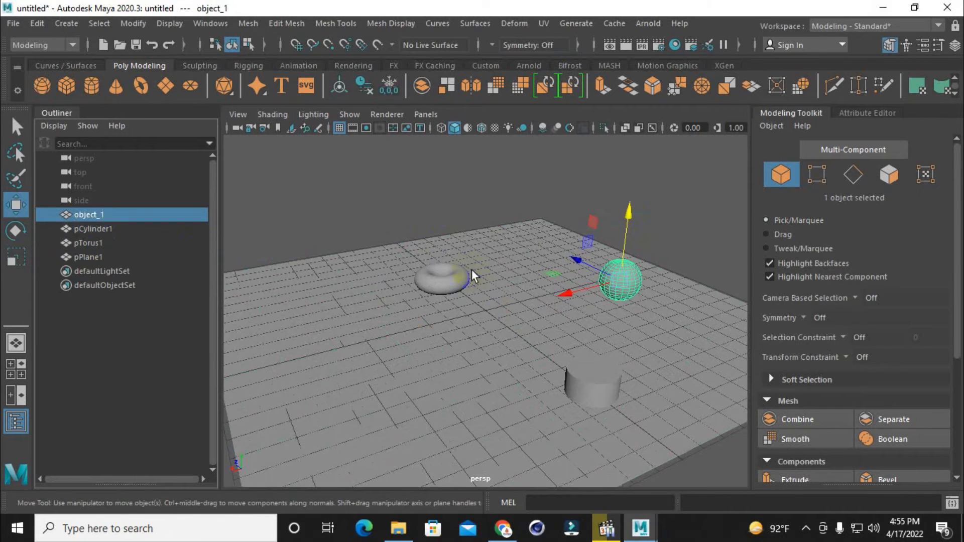
scroll(553, 301, down, 3)
click(94, 229)
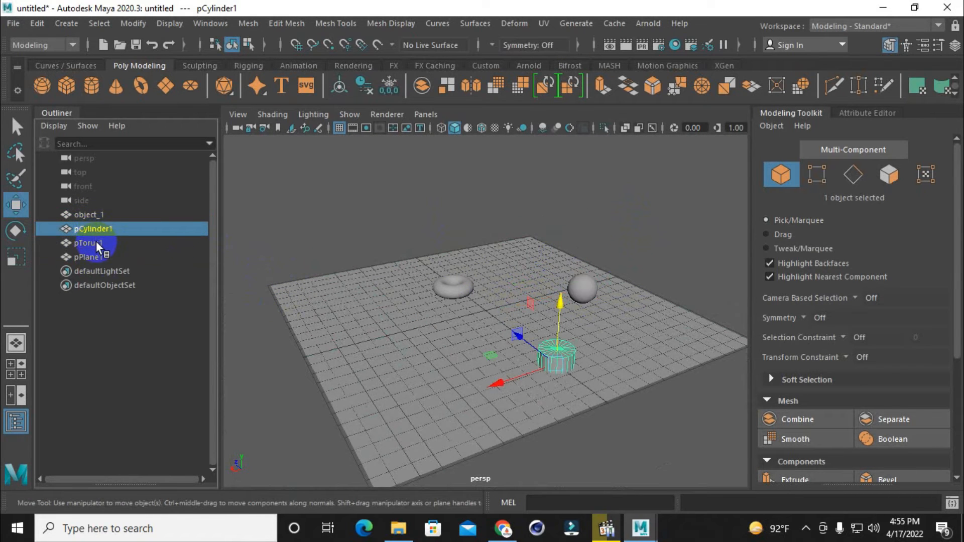
scroll(422, 301, up, 3)
scroll(423, 303, down, 1)
scroll(423, 303, up, 2)
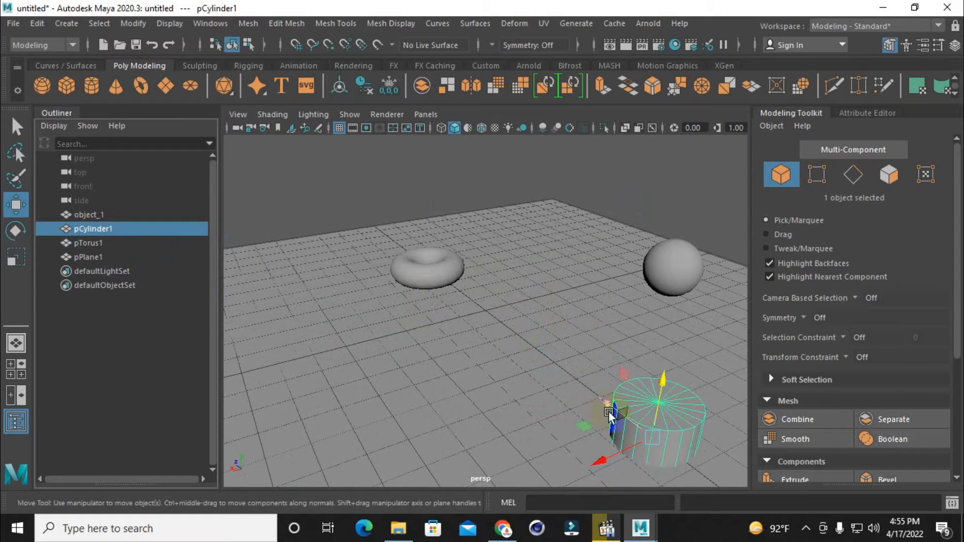
Move the sphere along X to about -4.883 and select the torus, cylinder and sphere individually
click(672, 276)
drag(623, 280, 603, 275)
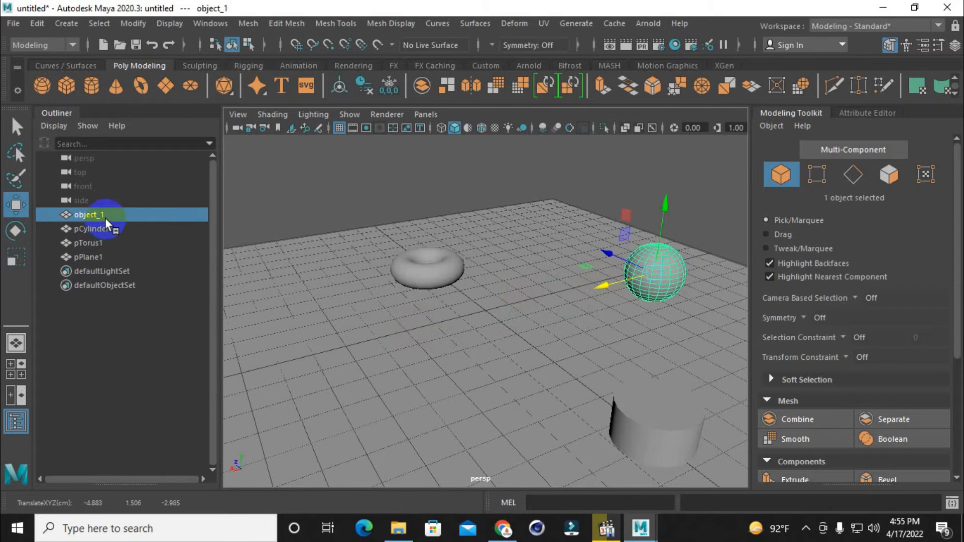
click(433, 275)
click(660, 397)
click(667, 268)
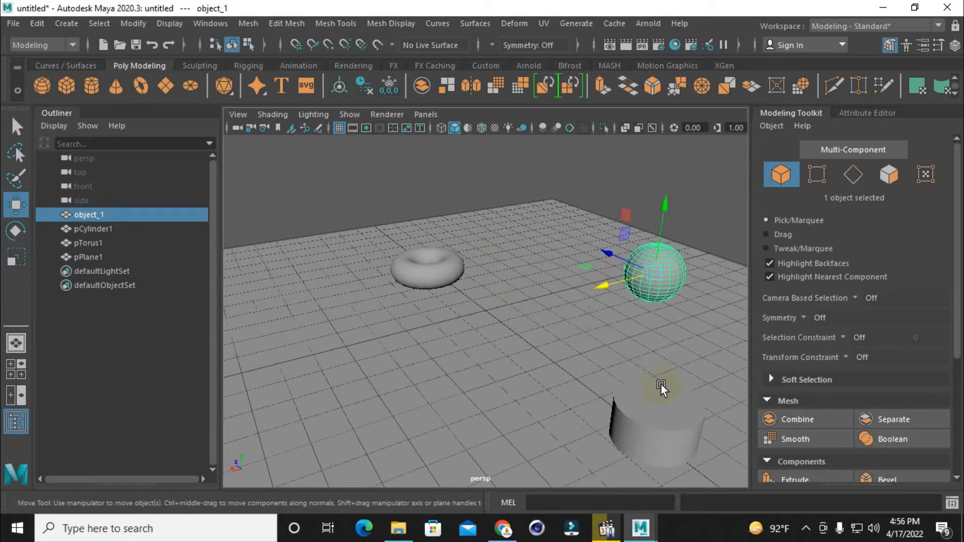
click(665, 413)
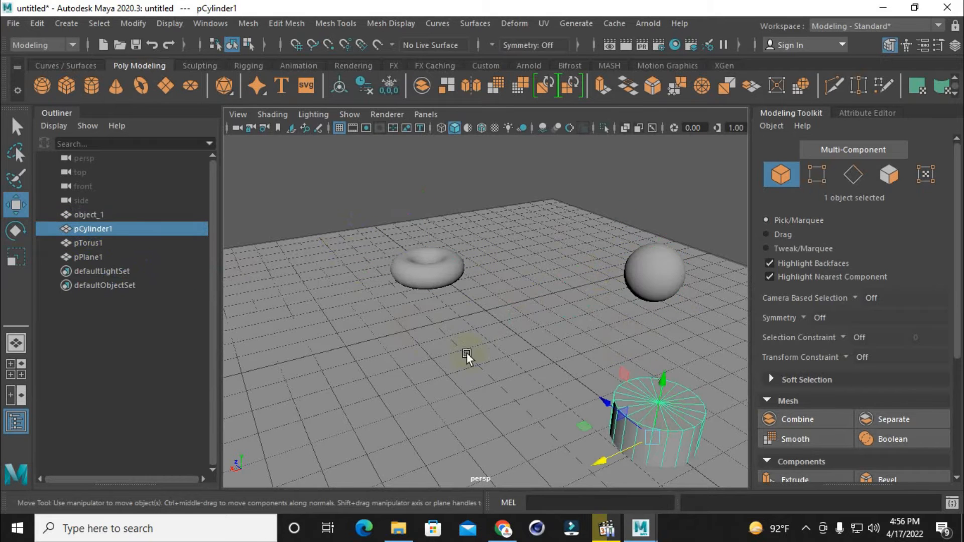
Move the sphere along X toward the plane's centre and reposition the cylinder at about X 2.120, Y 1.748, Z -7.807
click(644, 270)
drag(601, 282, 400, 315)
click(638, 417)
drag(638, 417, 547, 382)
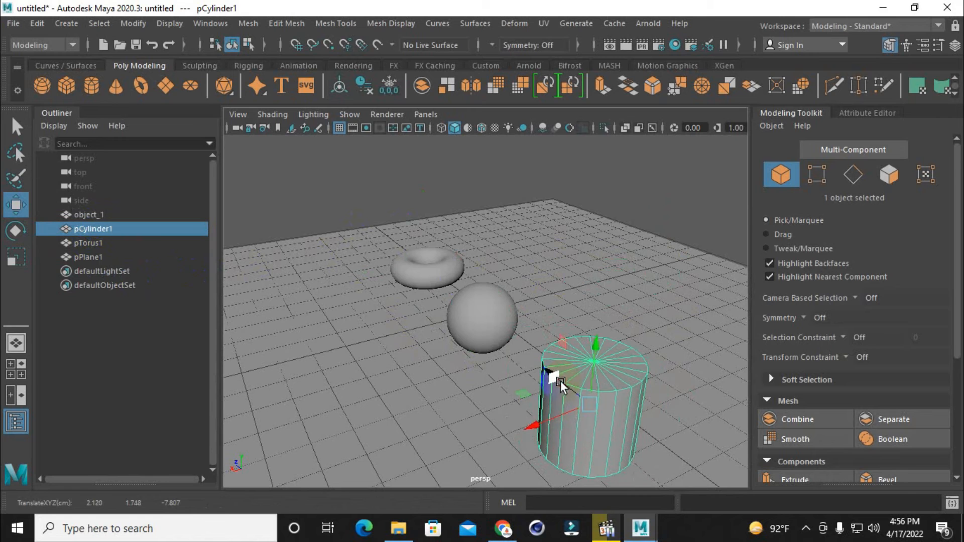
Parent pCylinder1 under object_1 in the Outliner and expand the object_1 hierarchy
click(474, 314)
click(611, 376)
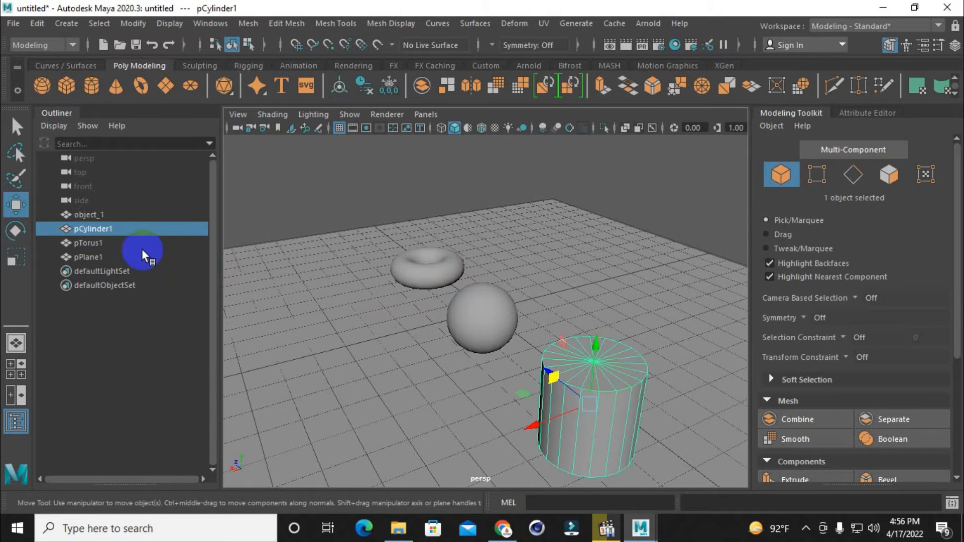
middle_drag(103, 233, 103, 219)
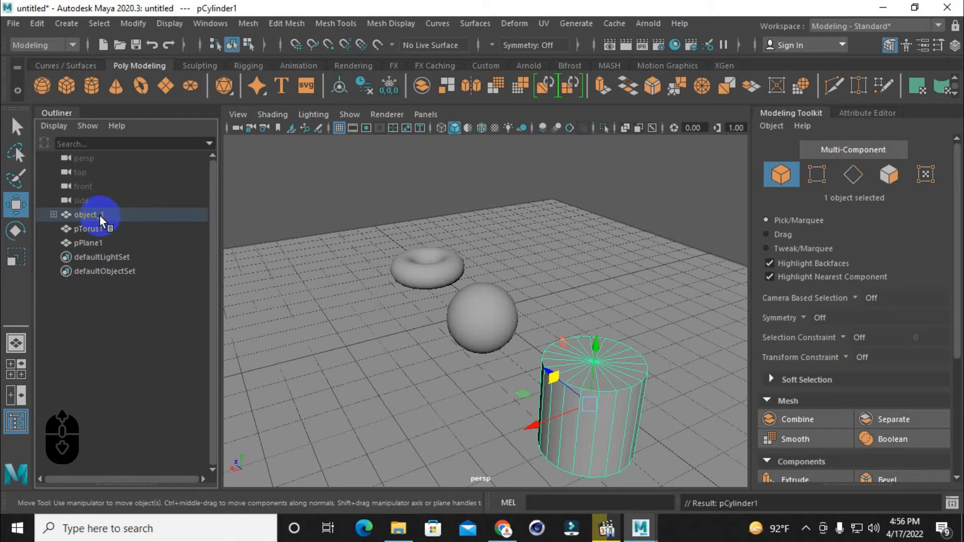
click(53, 214)
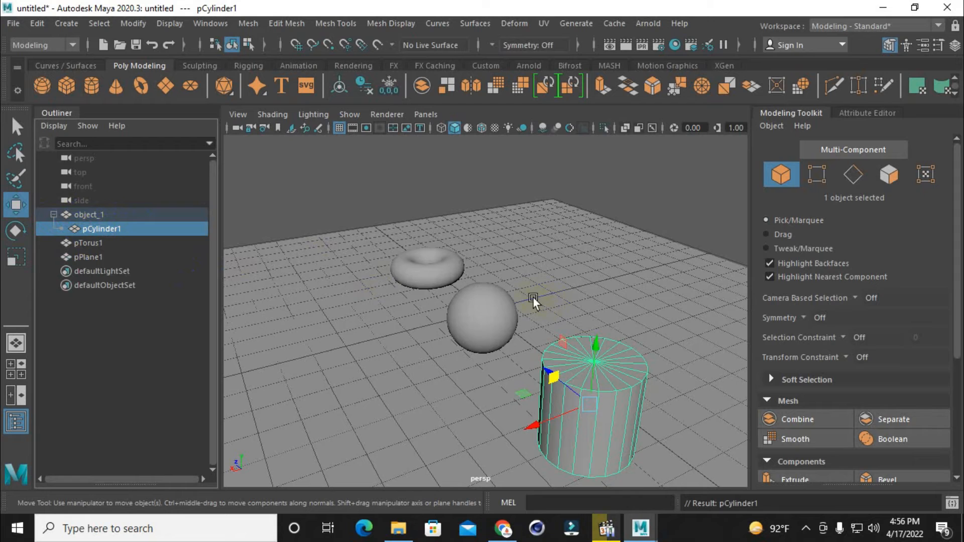
Move the parent sphere to about X -0.977, place the child cylinder alone at about X -0.701, Z 0.626, and reselect the sphere
click(522, 307)
drag(413, 333, 493, 245)
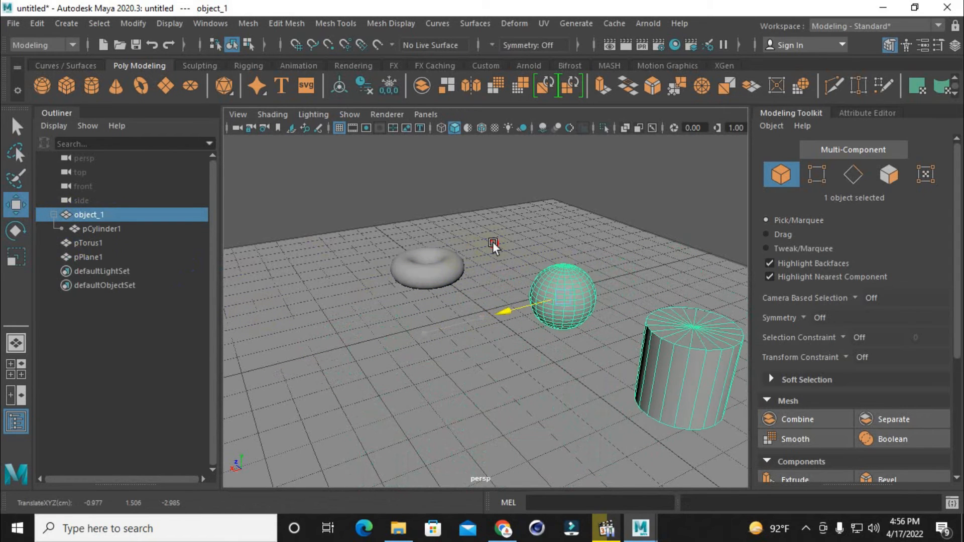
click(694, 350)
drag(653, 348, 495, 261)
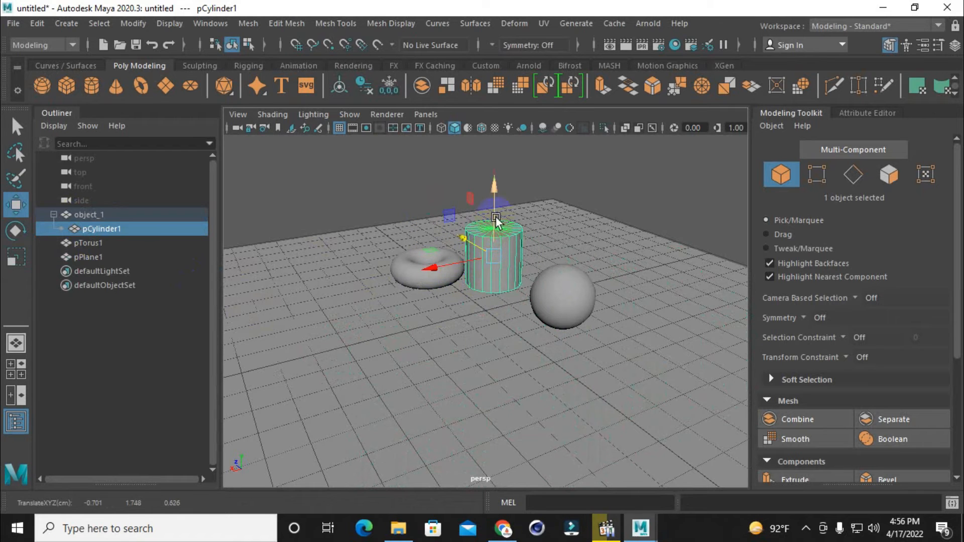
click(544, 294)
alt+drag(544, 294, 549, 294)
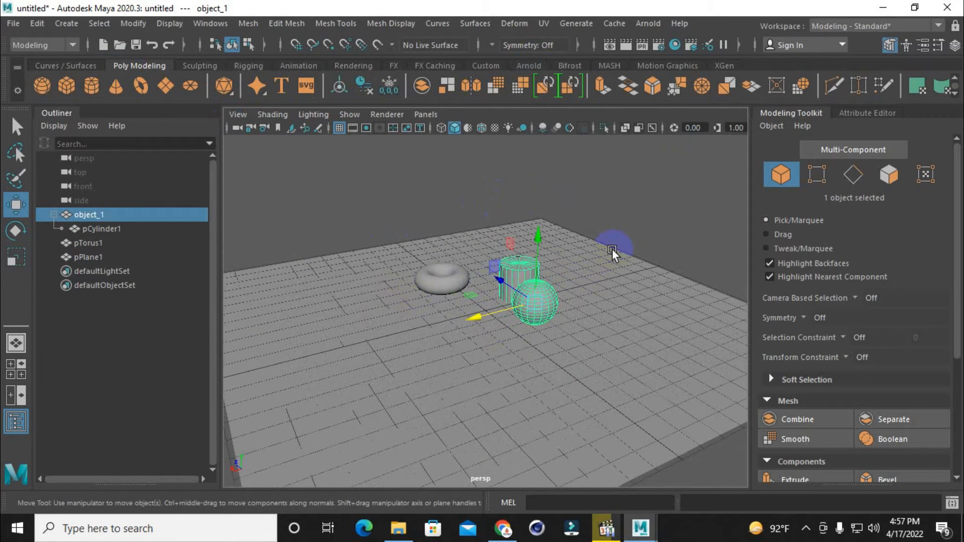
Create an Arnold area light in the scene
click(528, 66)
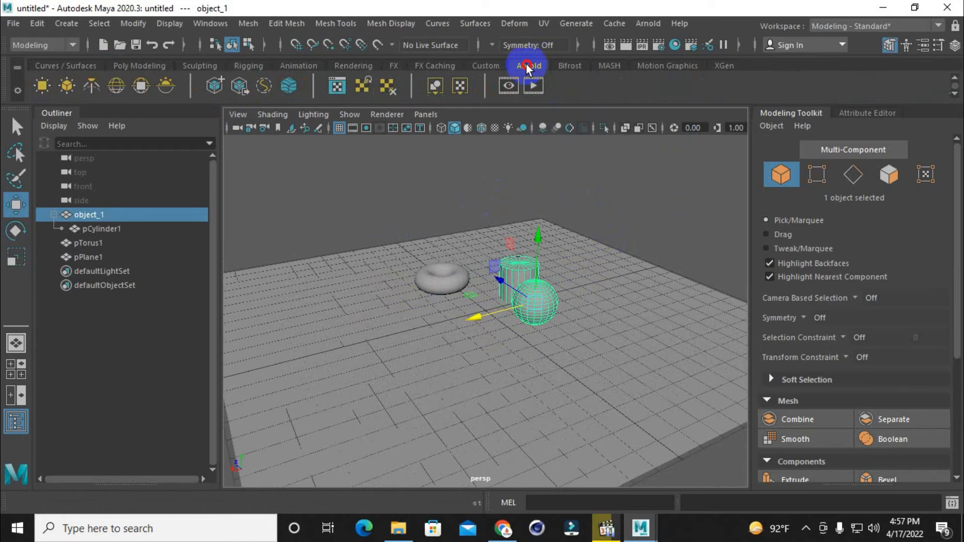
click(42, 84)
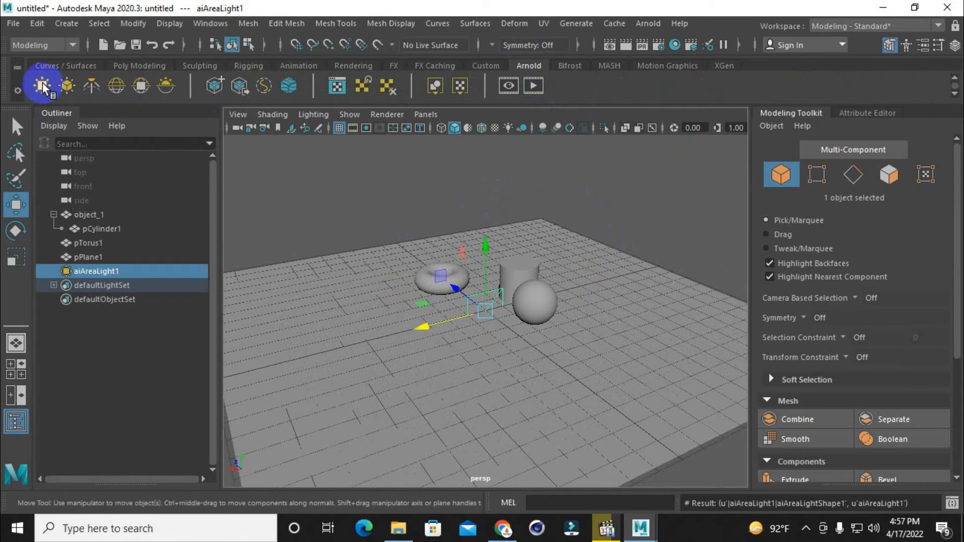
Move the area light toward the front of the plane and open its colour settings in the light attributes
key(e)
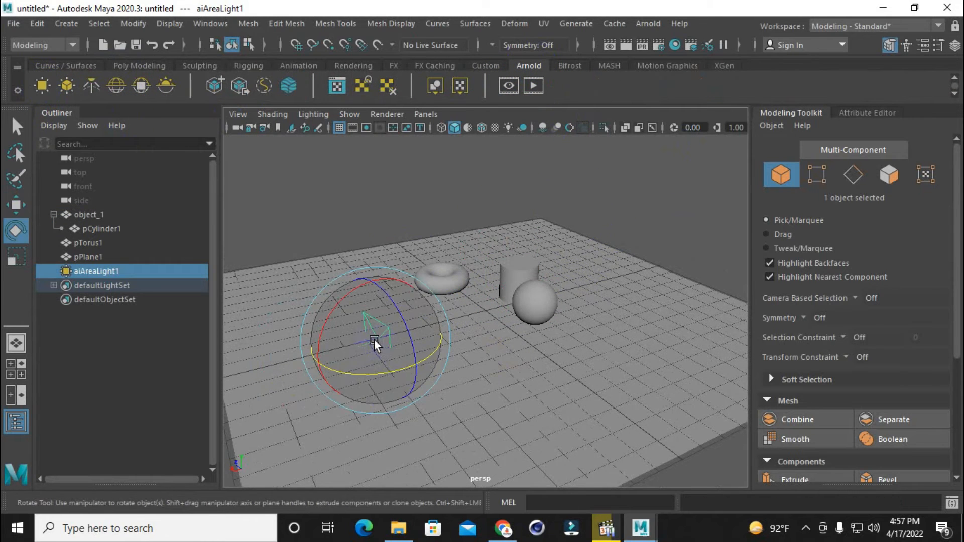
click(856, 114)
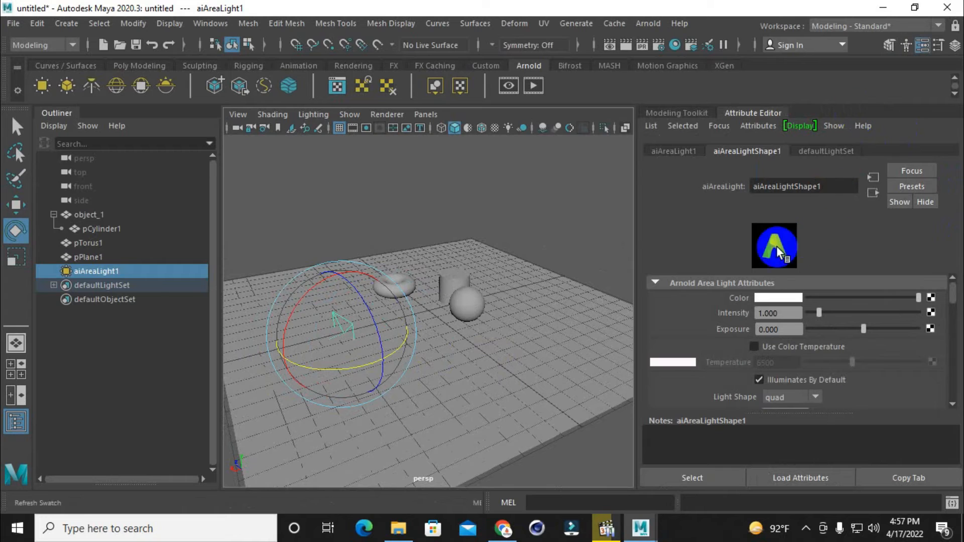
click(799, 250)
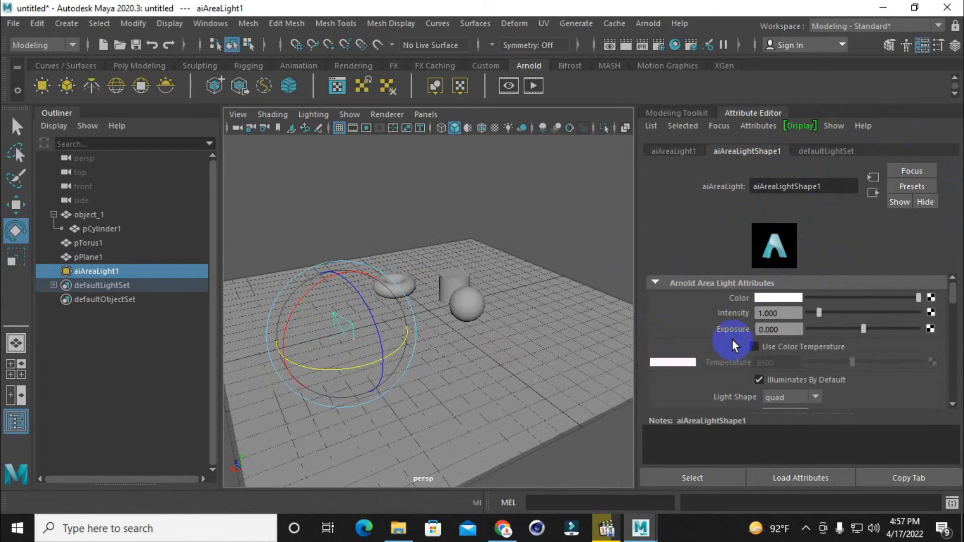
click(797, 298)
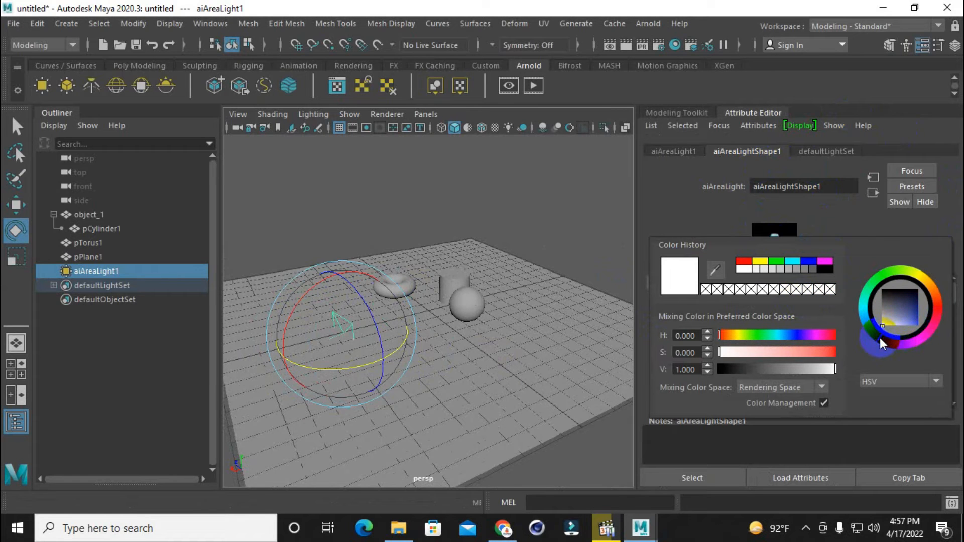
Light the viewport with all scene lights, and move and rotate the area light beside the torus so it faces the objects
click(509, 129)
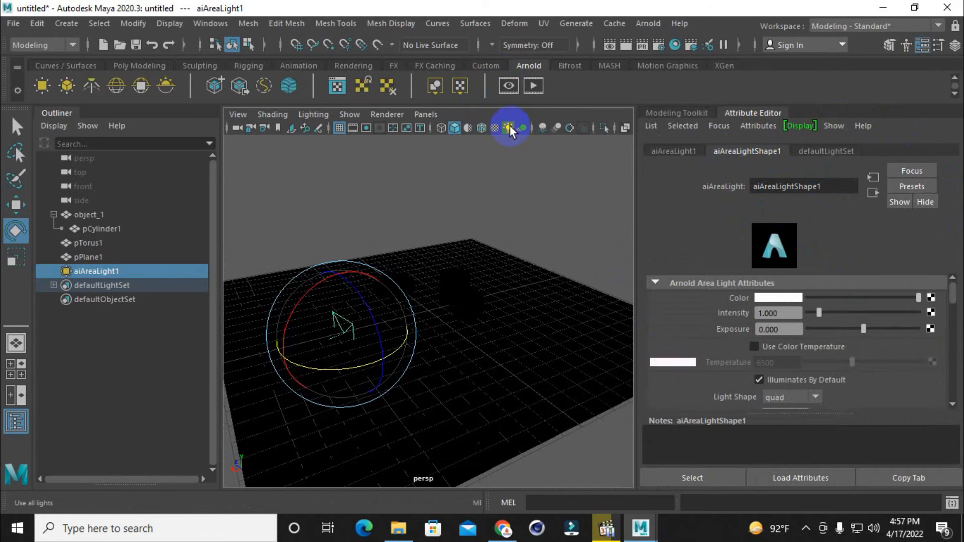
click(16, 204)
drag(350, 249, 280, 238)
click(16, 230)
drag(328, 308, 384, 313)
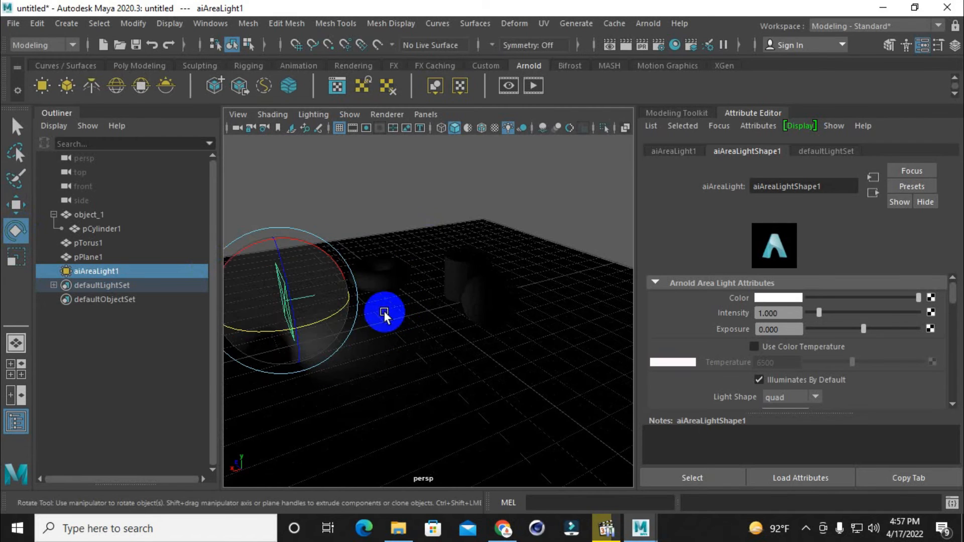
Set the area light's color to cyan, exposure to 5.000 and intensity to 1.688, and raise the light slightly above the plane
click(782, 297)
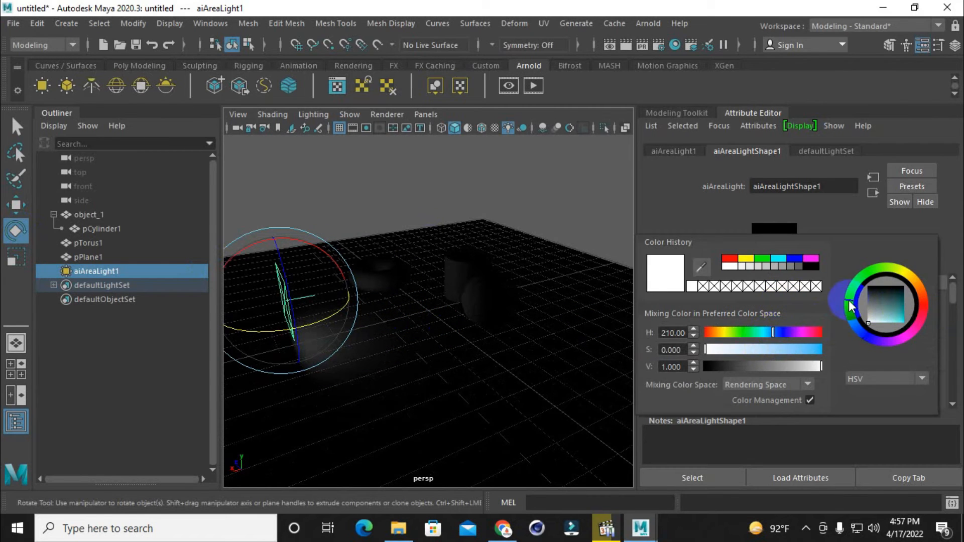
click(779, 258)
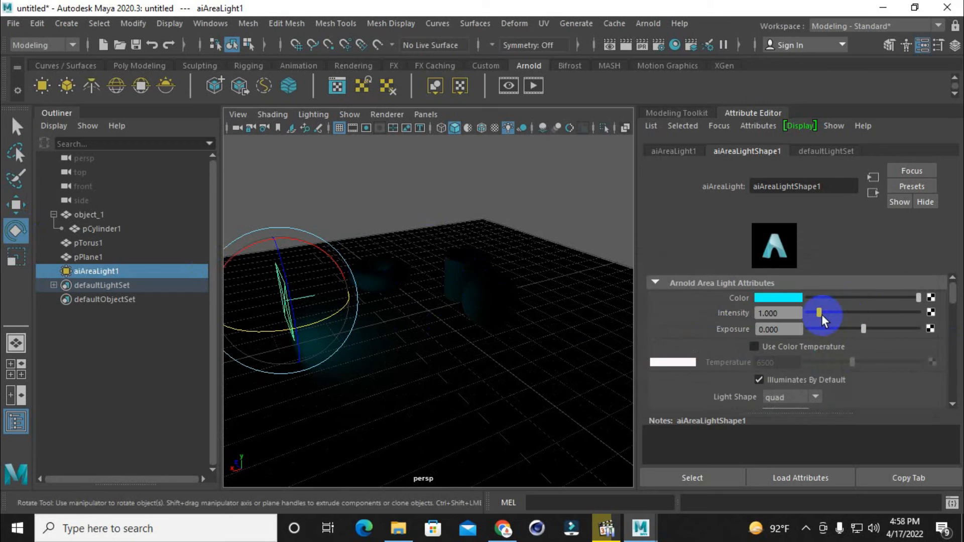
click(818, 314)
drag(863, 329, 926, 323)
drag(820, 312, 826, 313)
click(16, 205)
drag(275, 232, 267, 197)
Rename the area light as fgdgfd in the Outliner and reselect it
click(106, 316)
click(107, 271)
click(100, 332)
double_click(95, 271)
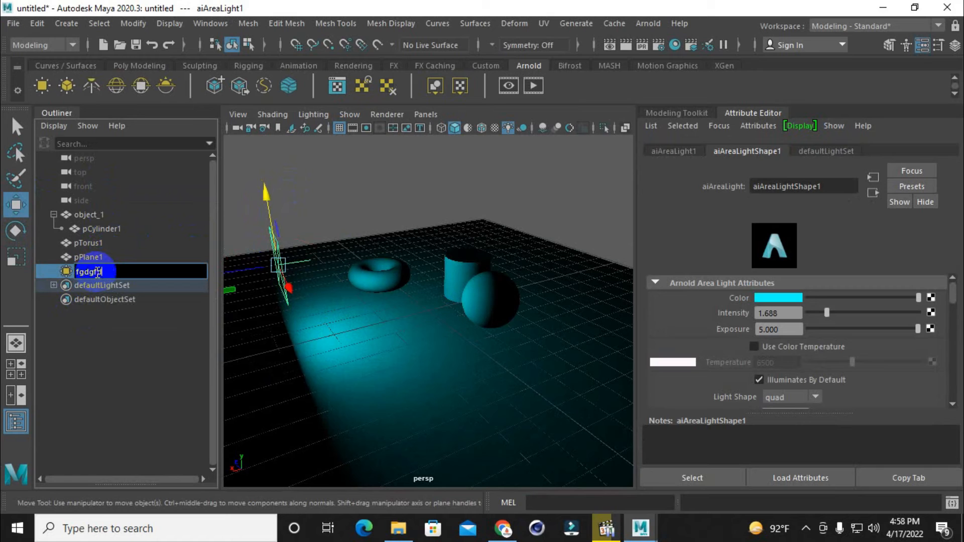
text(fgdgfd)
click(105, 341)
click(88, 271)
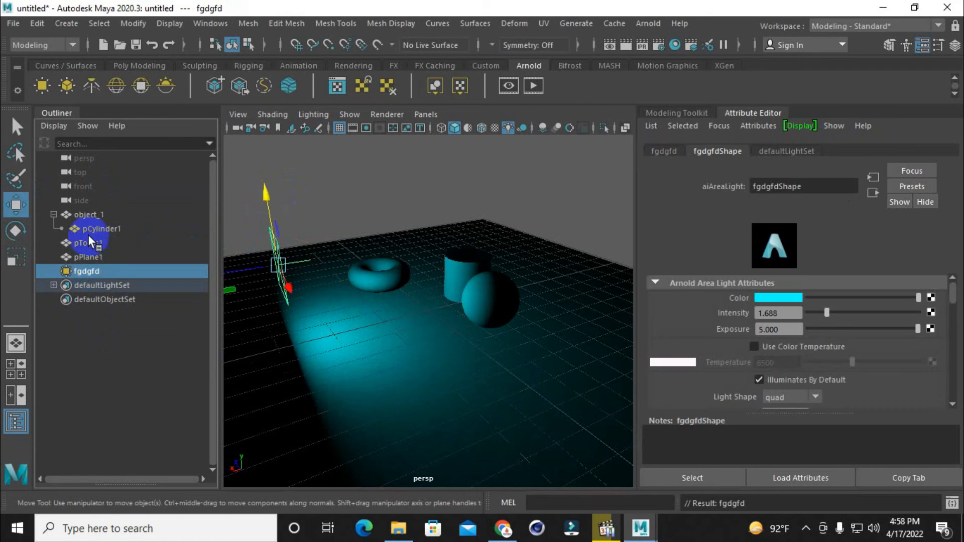
Render the perspective view with the Arnold renderer and close the Render View
click(644, 45)
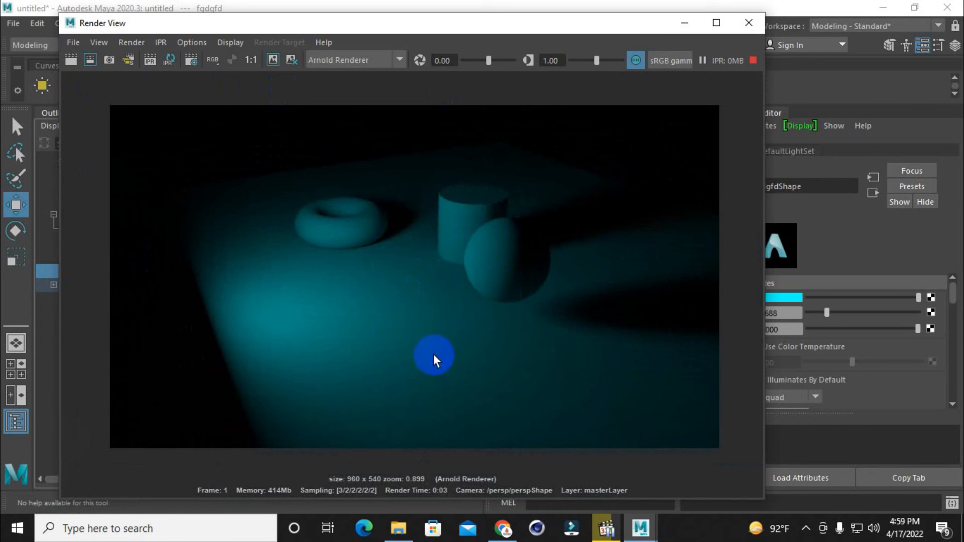
click(749, 23)
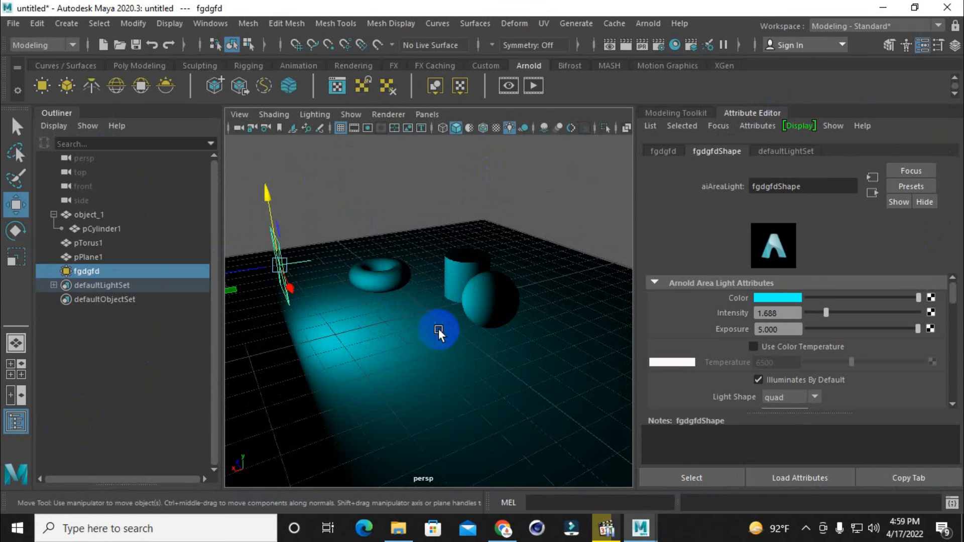
Hide the Outliner and collapse the Attribute Editor to enlarge the perspective viewport
click(16, 425)
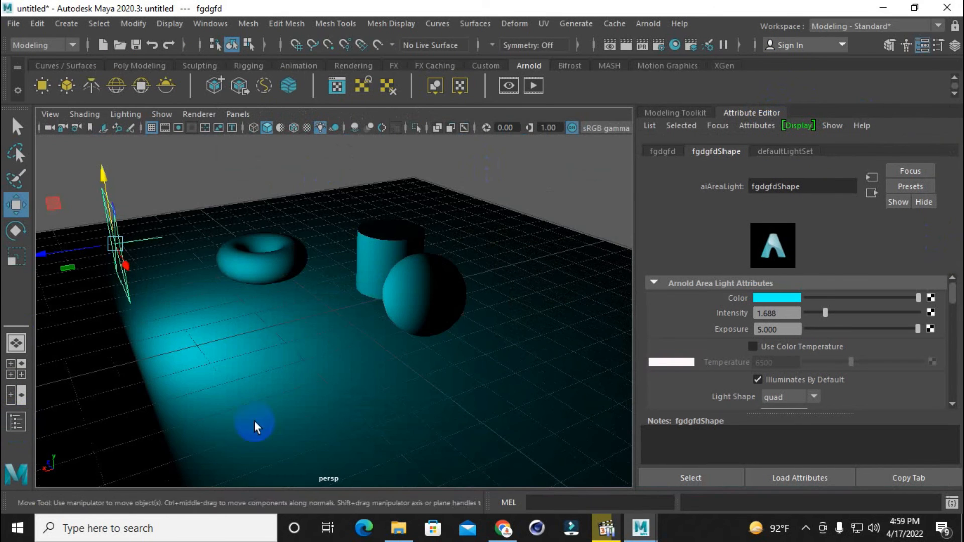
click(731, 112)
scroll(212, 277, down, 3)
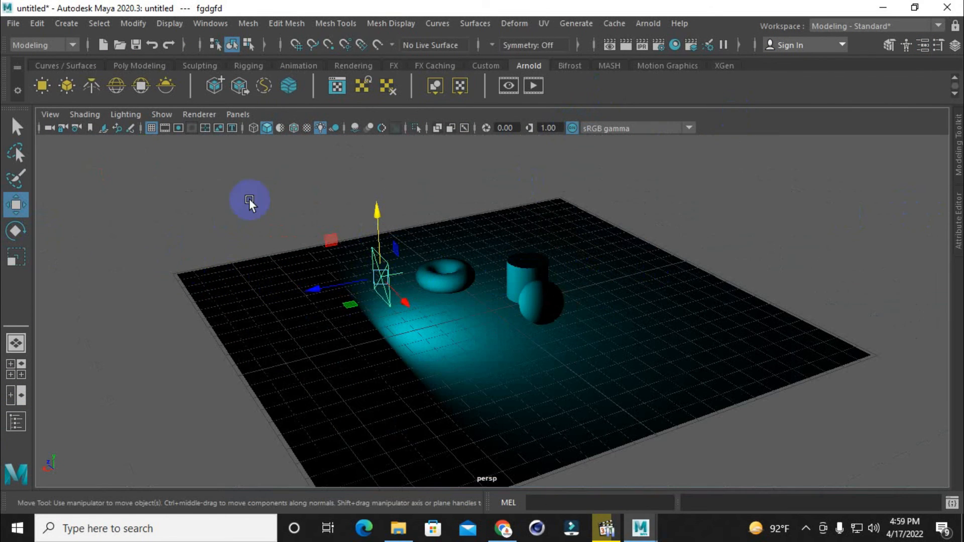
scroll(898, 292, up, 2)
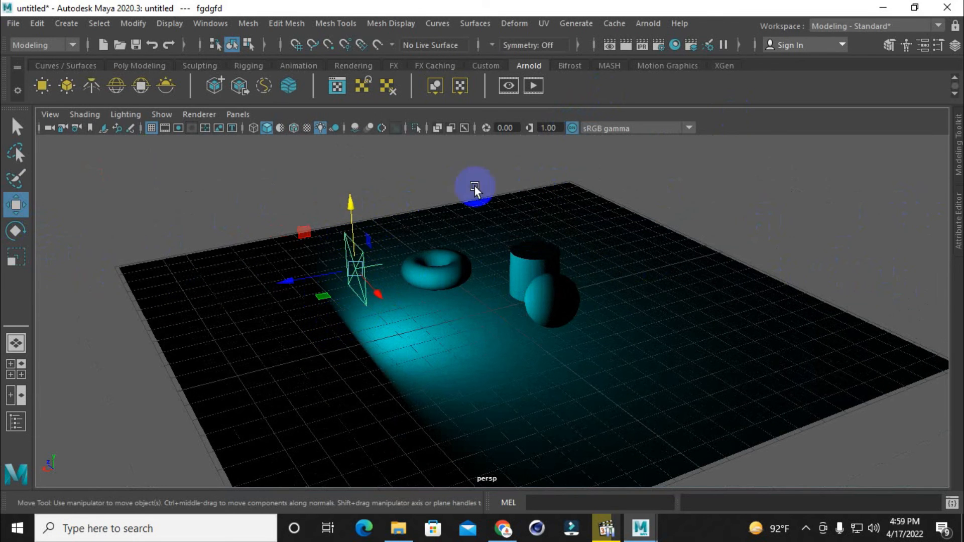
scroll(454, 351, down, 3)
scroll(446, 356, up, 2)
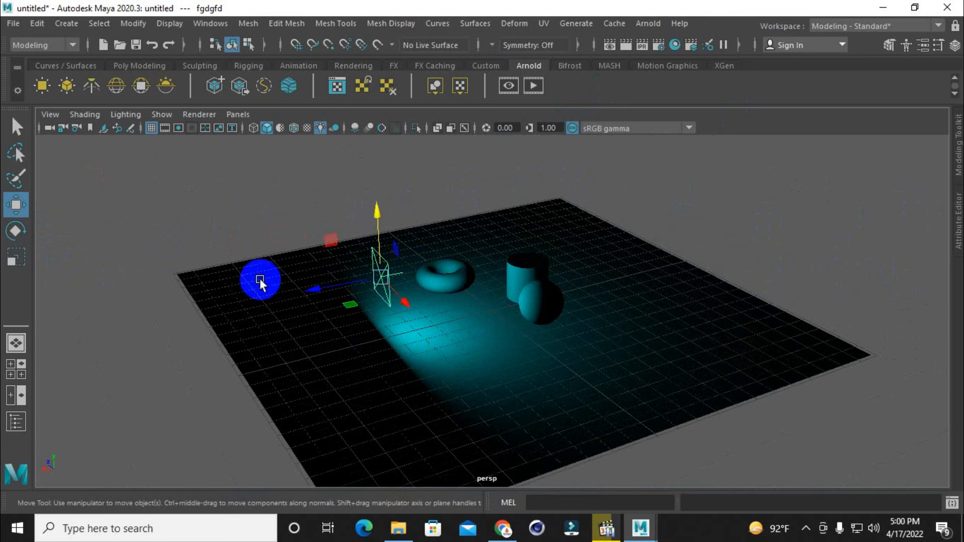
Show the Outliner and hide it again
click(17, 421)
click(16, 422)
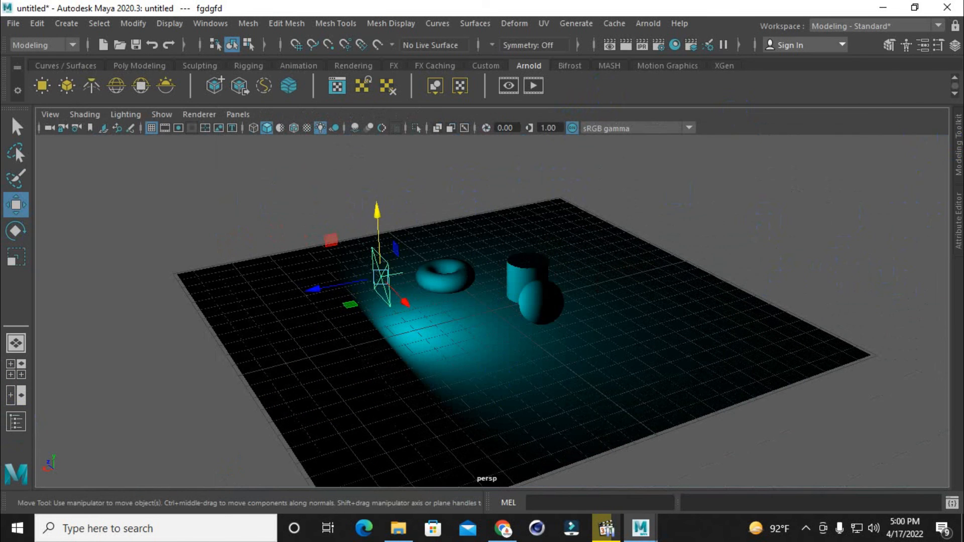
click(958, 160)
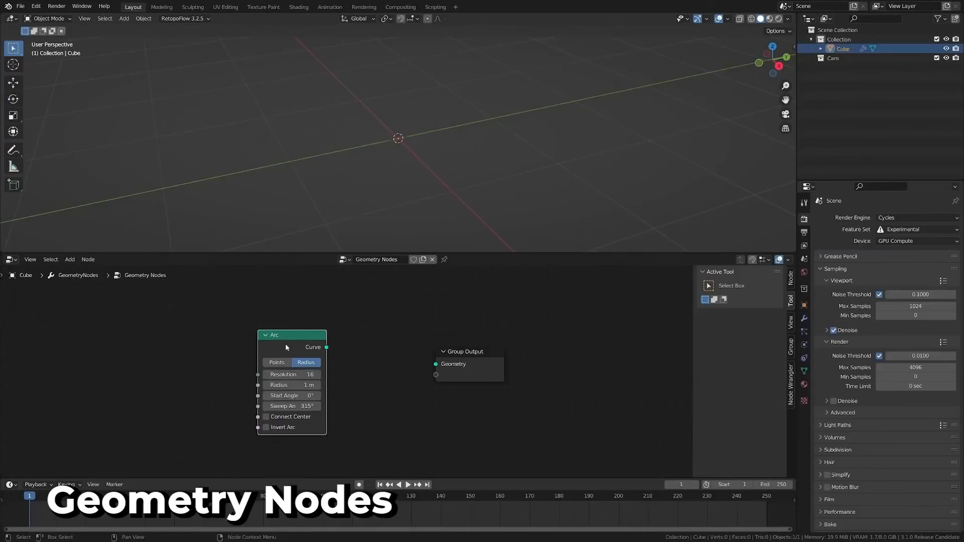
drag(327, 342, 437, 366)
drag(168, 409, 190, 405)
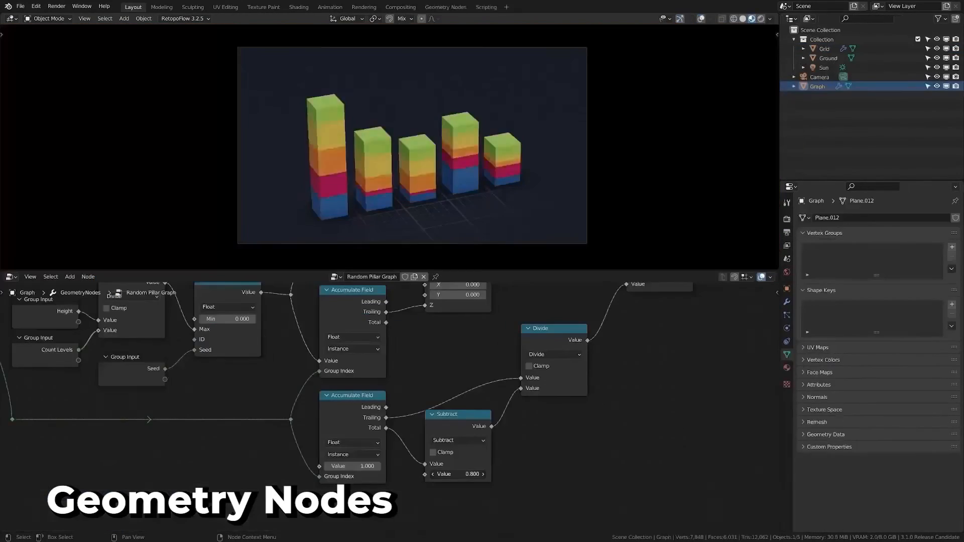